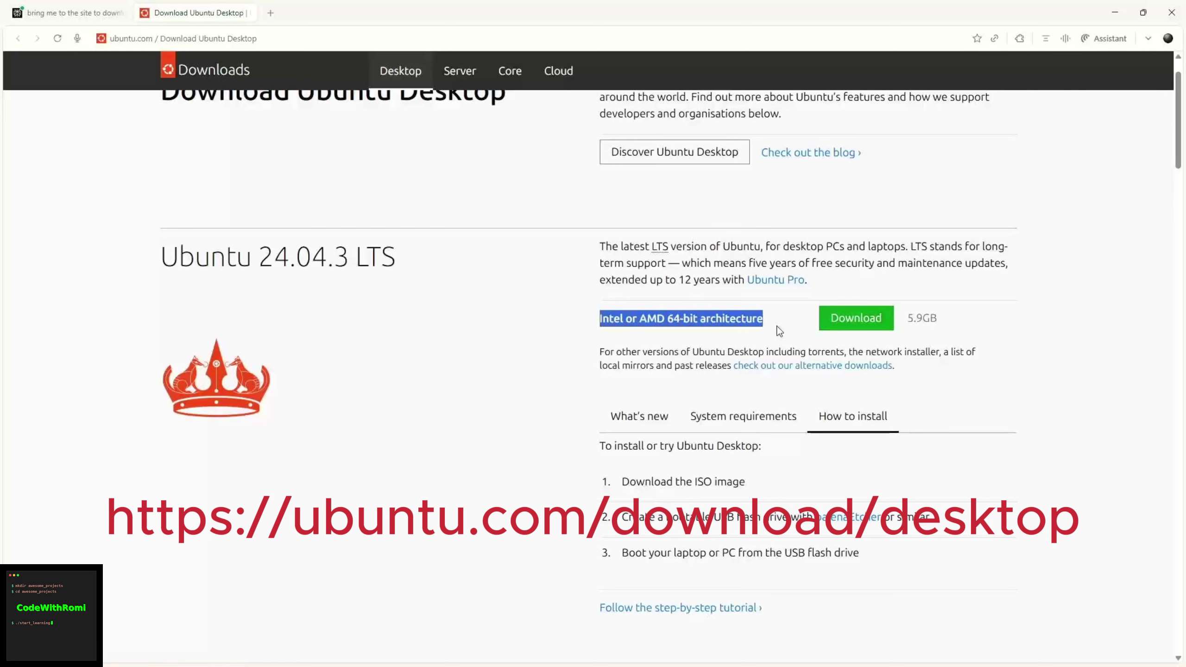
- Download the Ubuntu 24.04.3 LTS desktop image for Intel or AMD 64-bit architecture
scroll(580, 325, up, 1)
scroll(581, 325, down, 2)
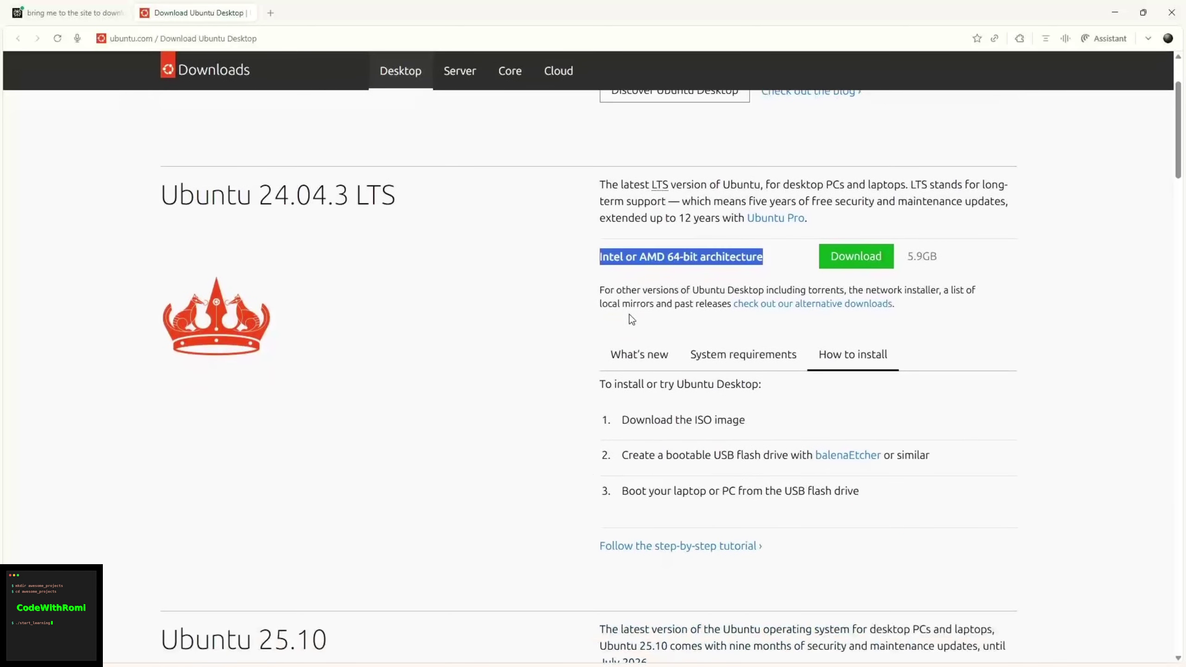
click(854, 258)
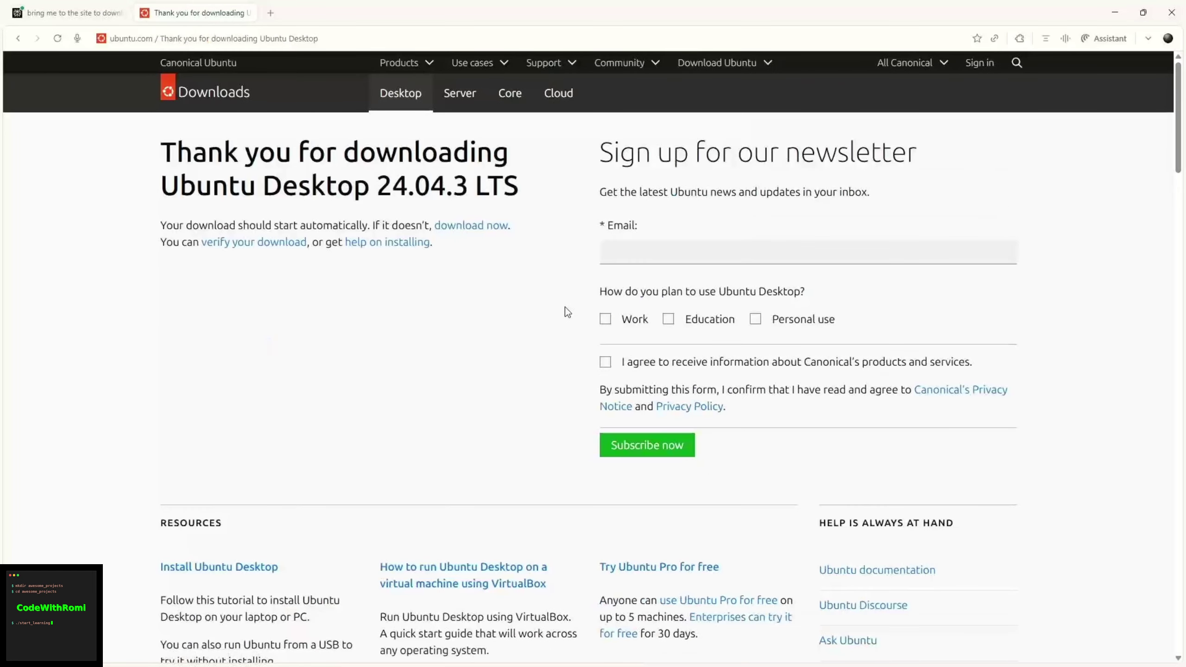
- Mark Personal use as the planned Ubuntu Desktop use, and check the download progress of the ISO
click(755, 320)
click(605, 362)
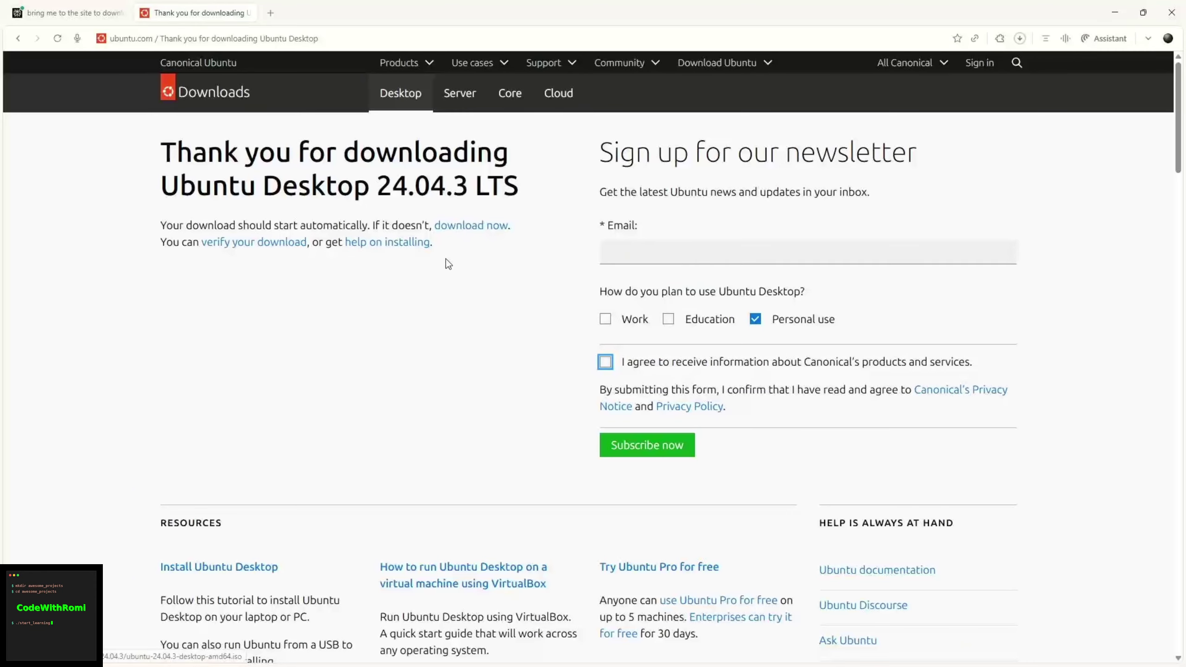
click(1019, 39)
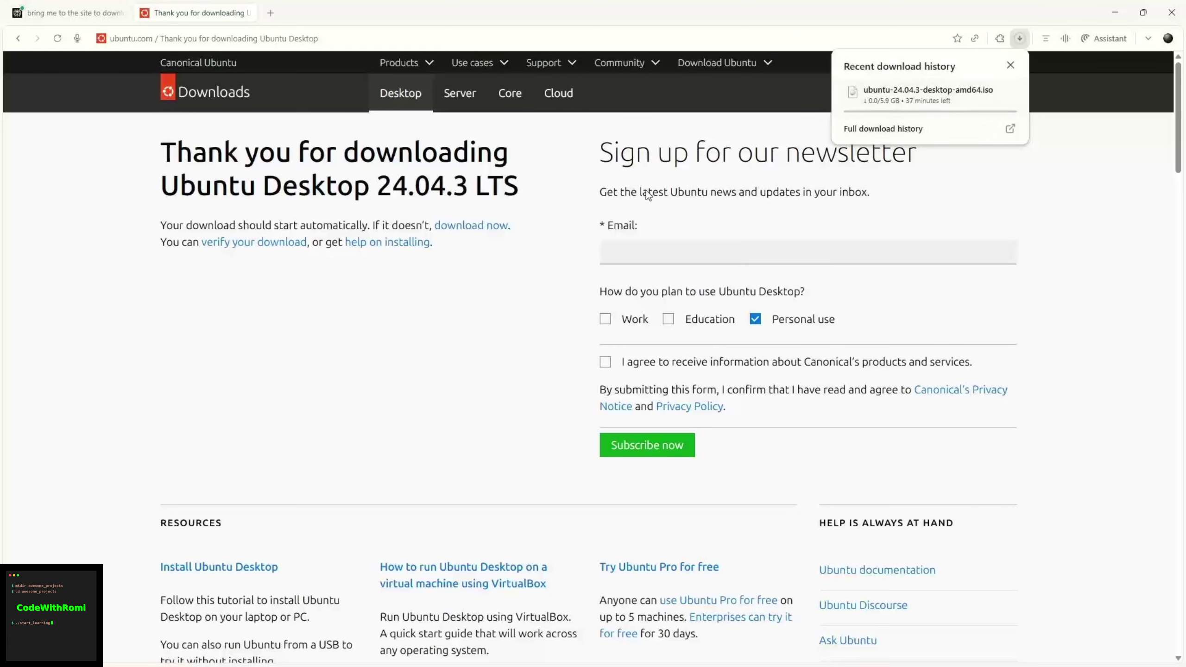
click(479, 318)
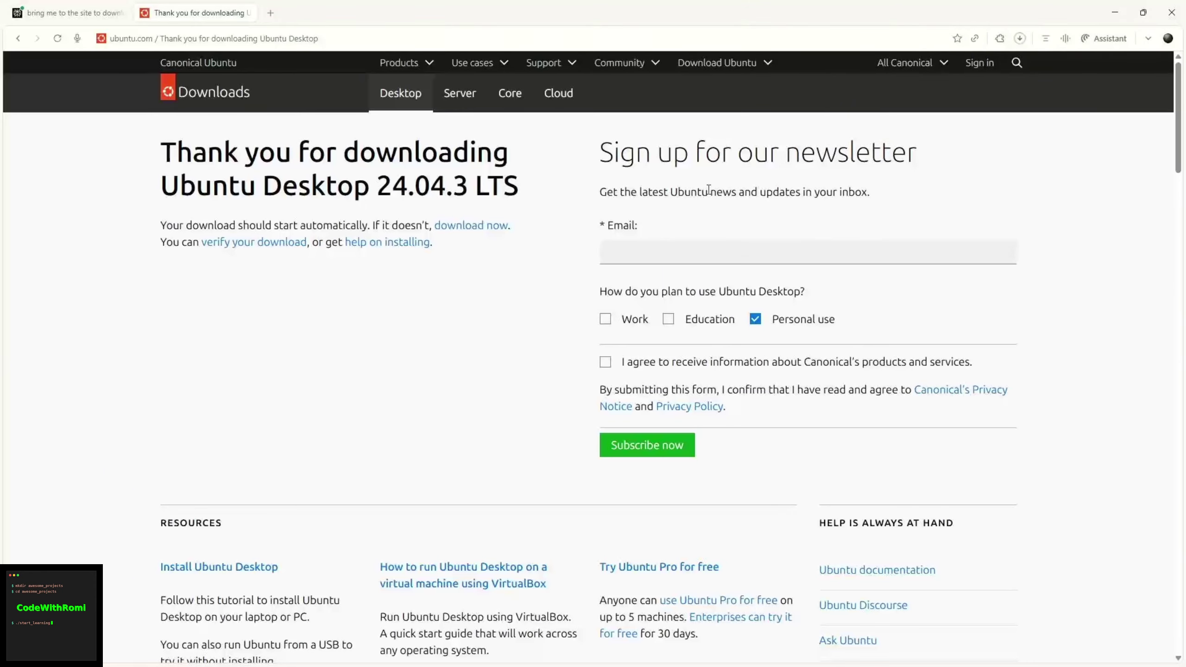
- Ask the Perplexity assistant in the existing thread: "also open another tab for me to download rufus"
click(101, 15)
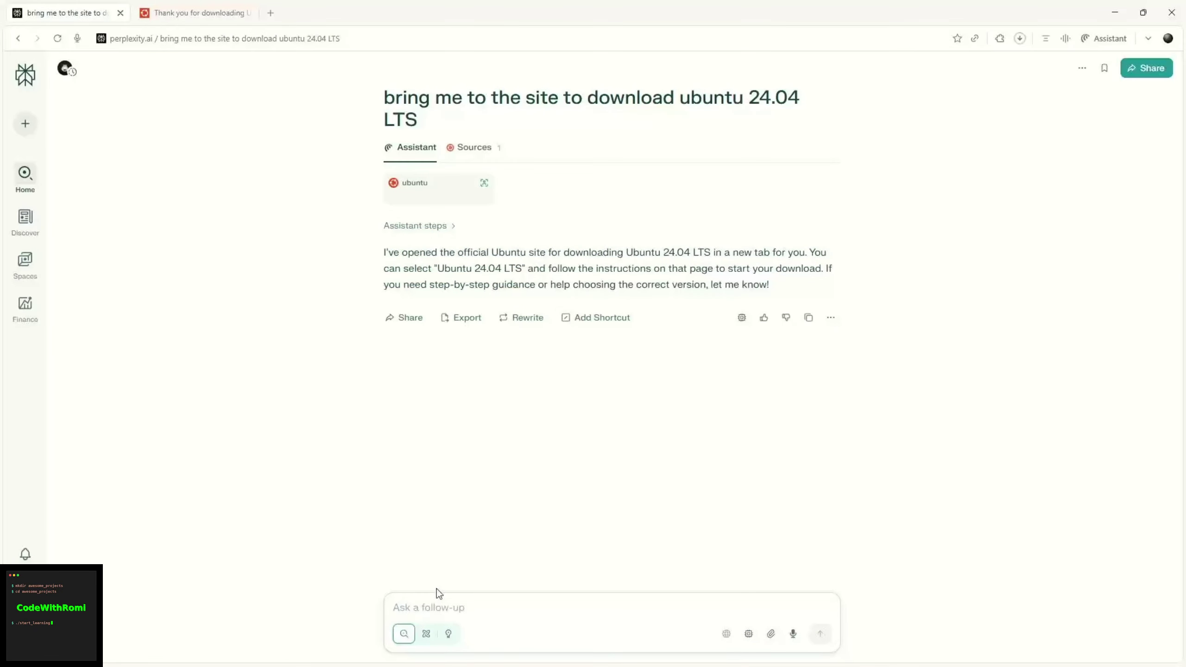
click(436, 603)
text(also )
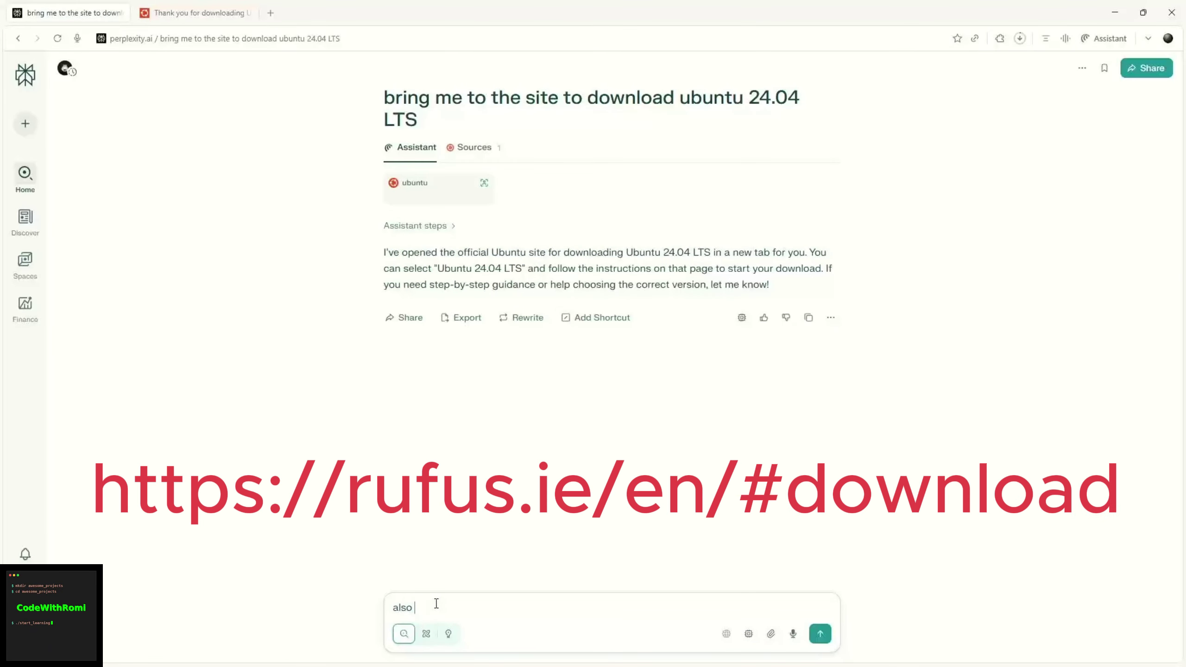
text(open another tab for me to downlo)
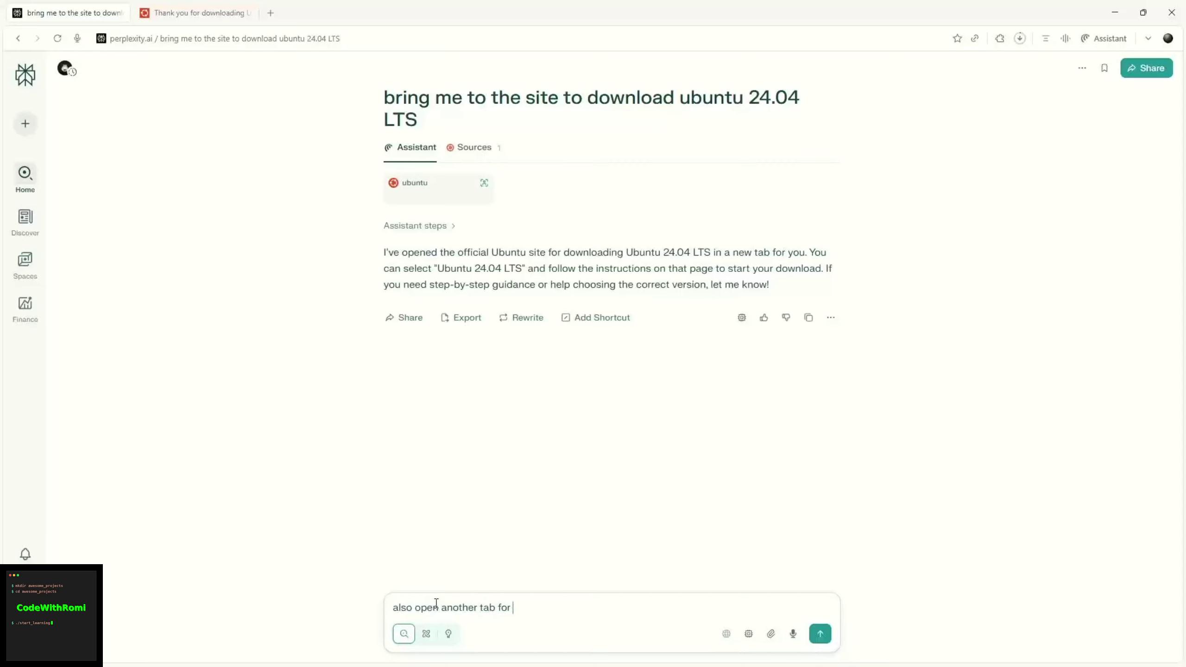
text(ad rufus)
key(Return)
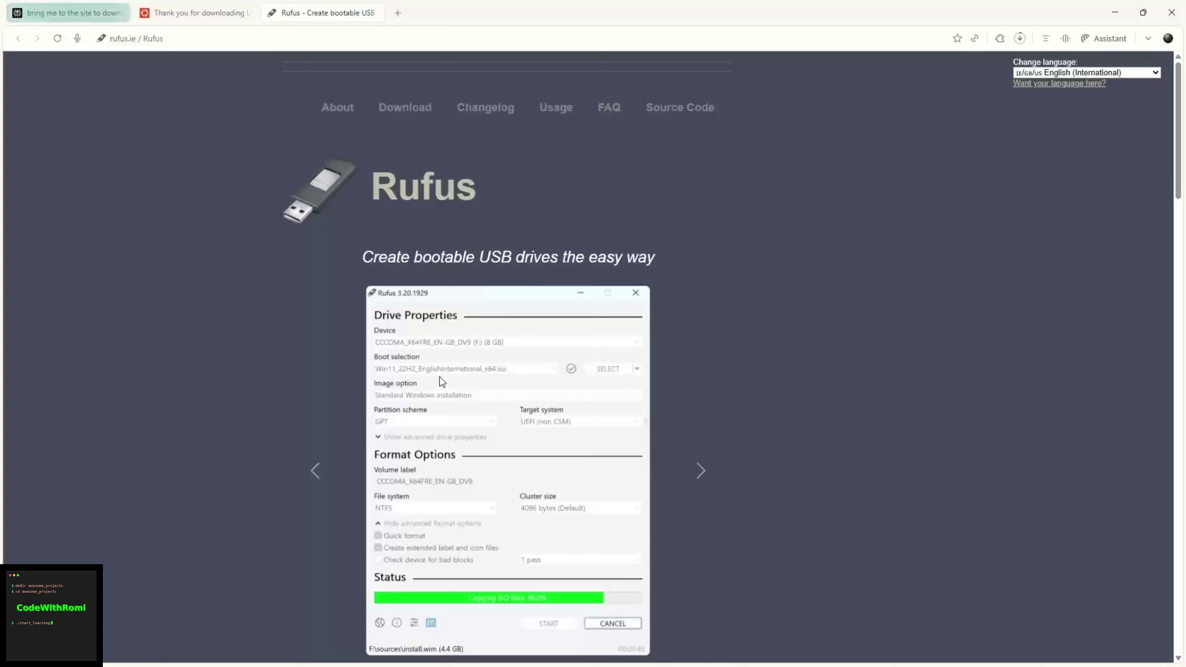
- Download the standard Windows x64 release rufus-4.11.exe, check its download status and minimize the browser
scroll(407, 335, down, 7)
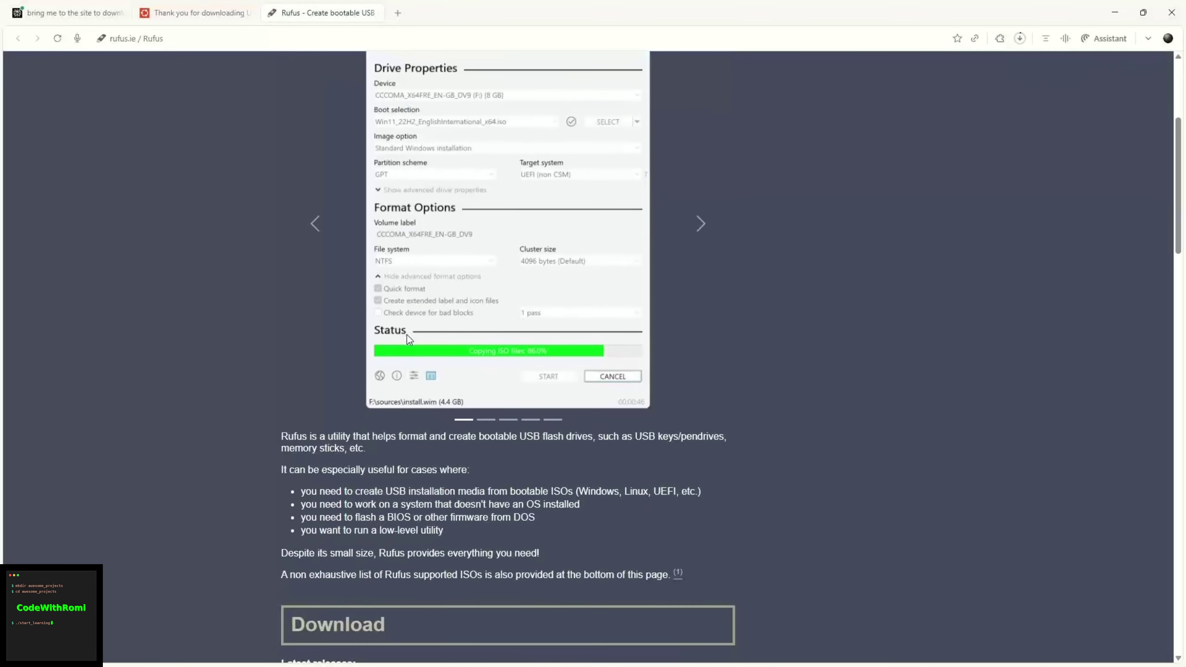
scroll(407, 337, down, 4)
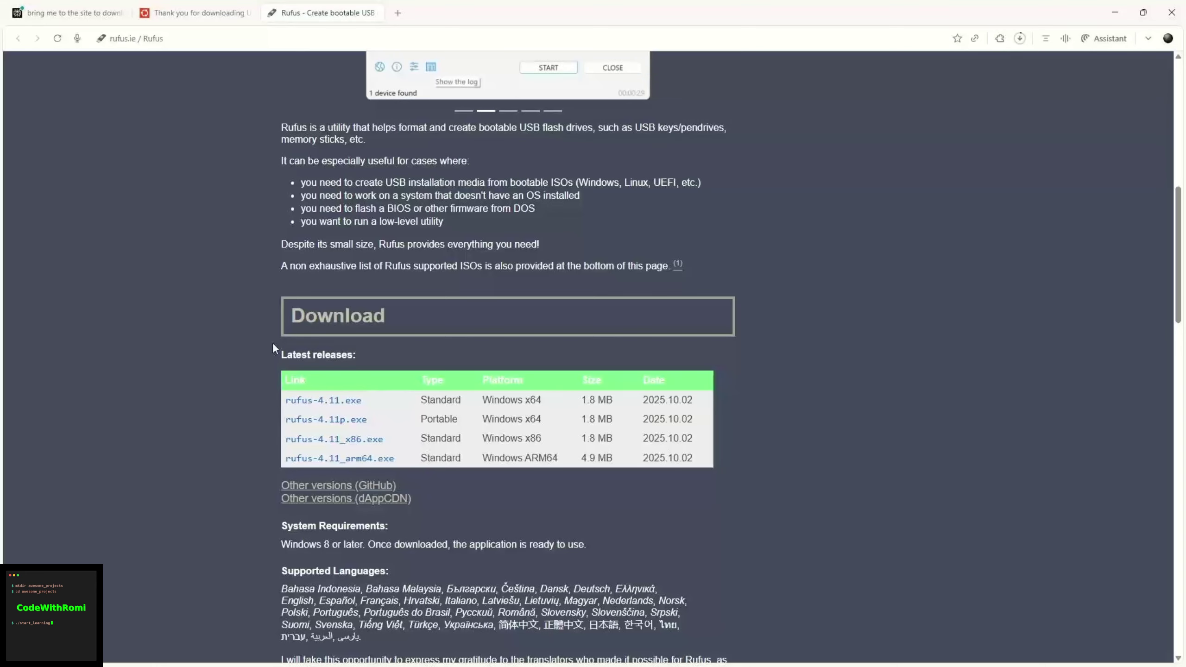
click(323, 402)
click(1020, 38)
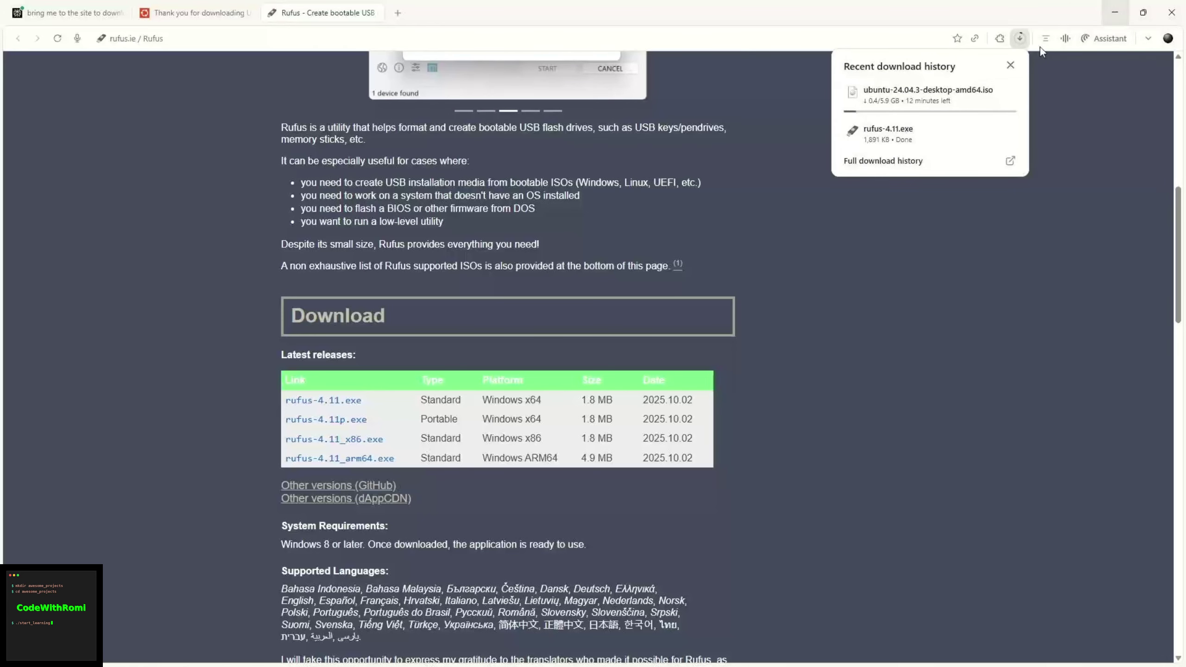
click(1114, 14)
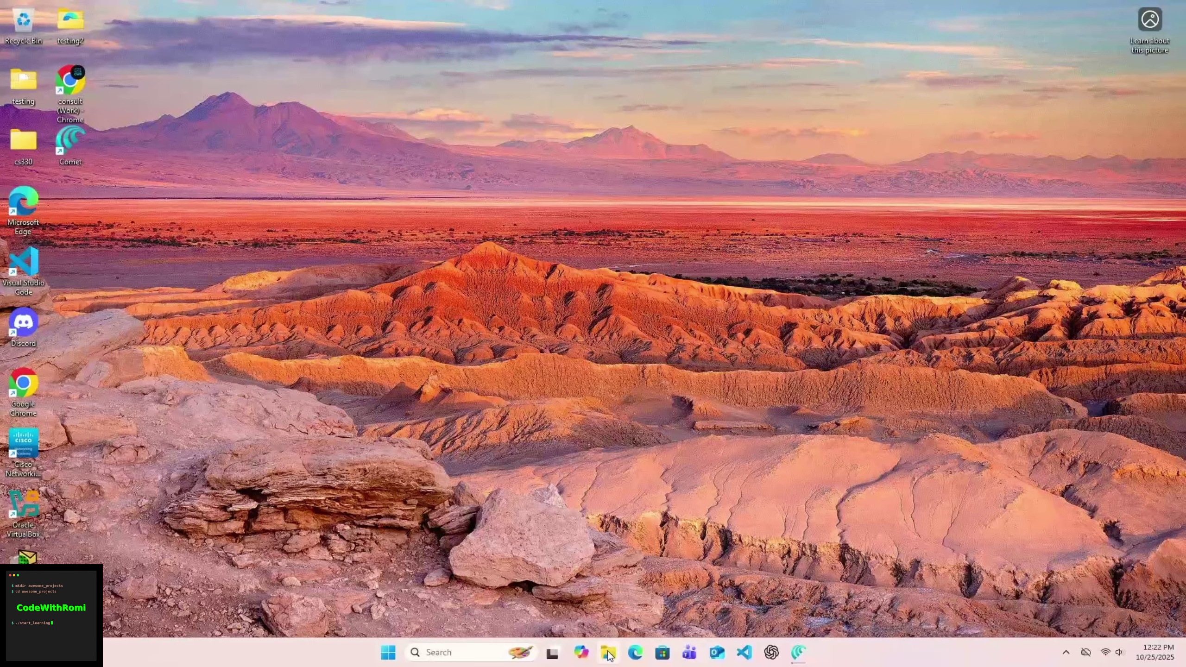
- Move the rufus-4.11 application from the Downloads folder to the desktop using File Explorer
click(607, 657)
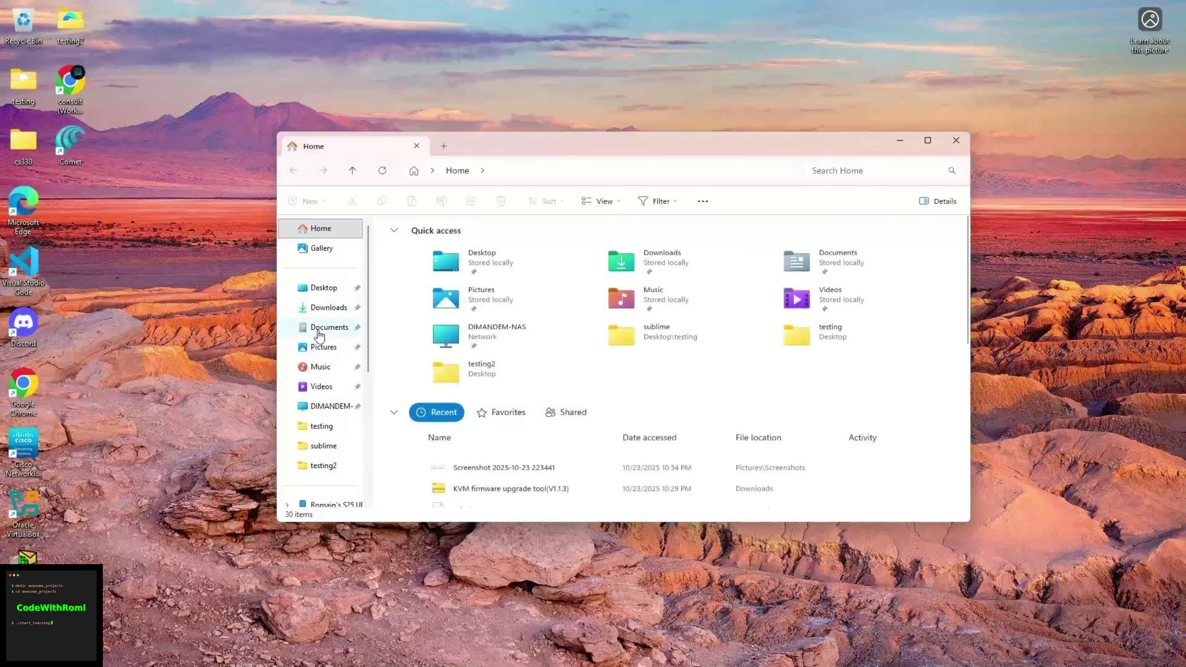
click(322, 307)
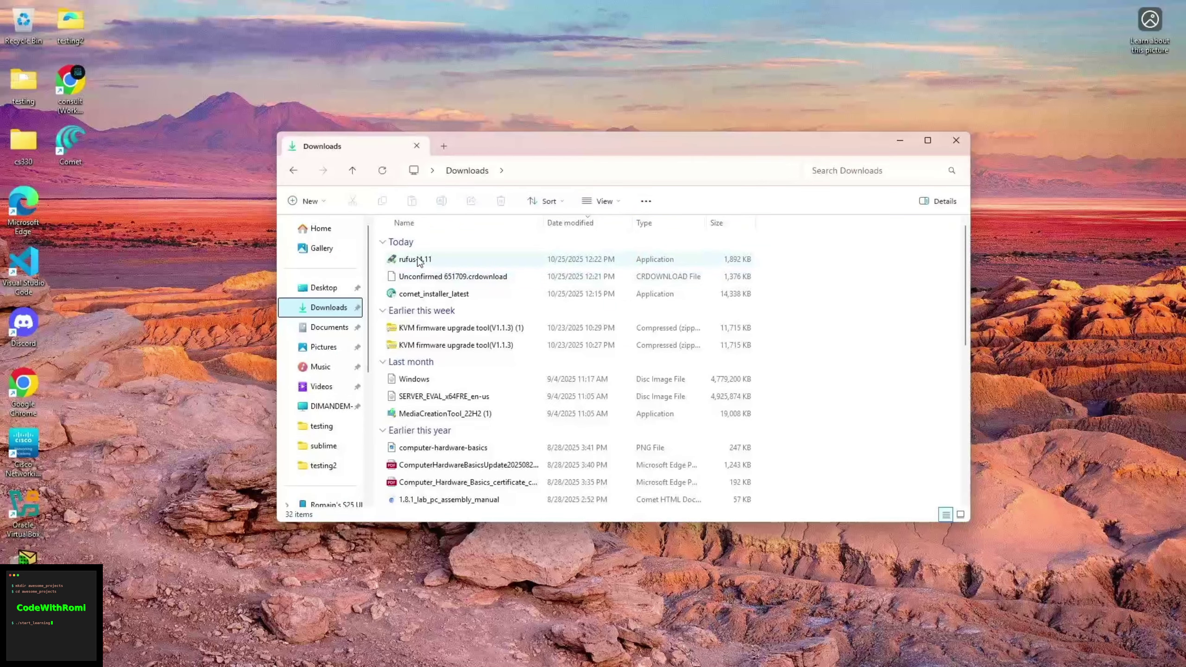
drag(419, 261, 100, 260)
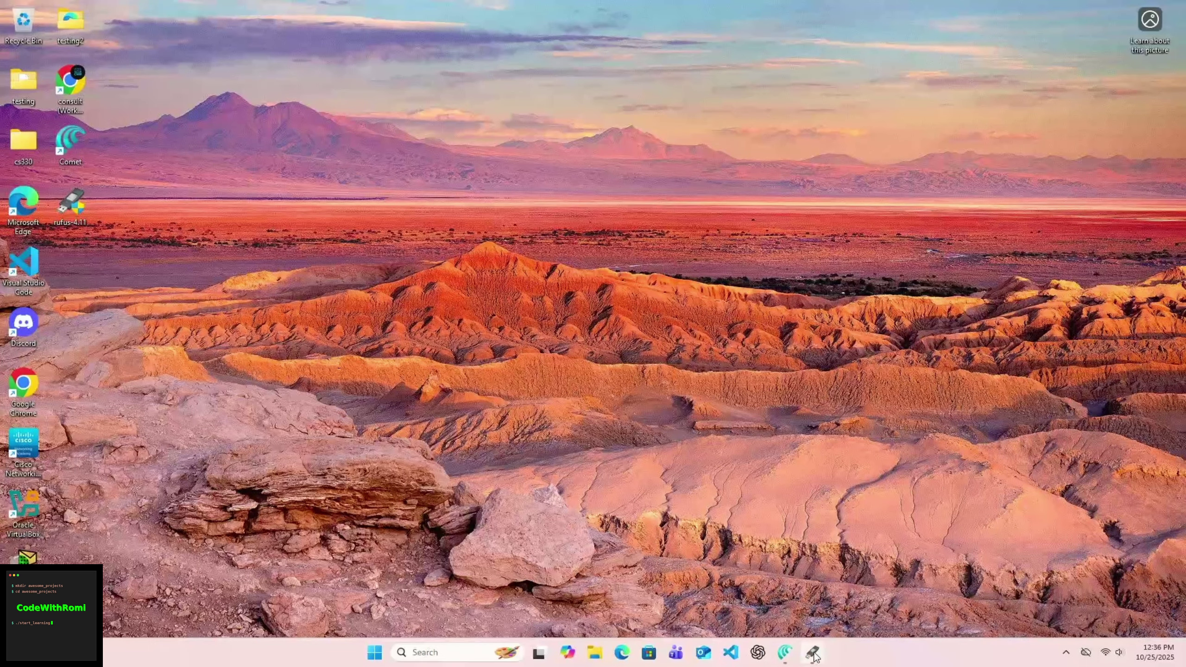
- Bring up the Rufus window and choose ESD-USB (F:) [7.8GB] as the target device
click(814, 655)
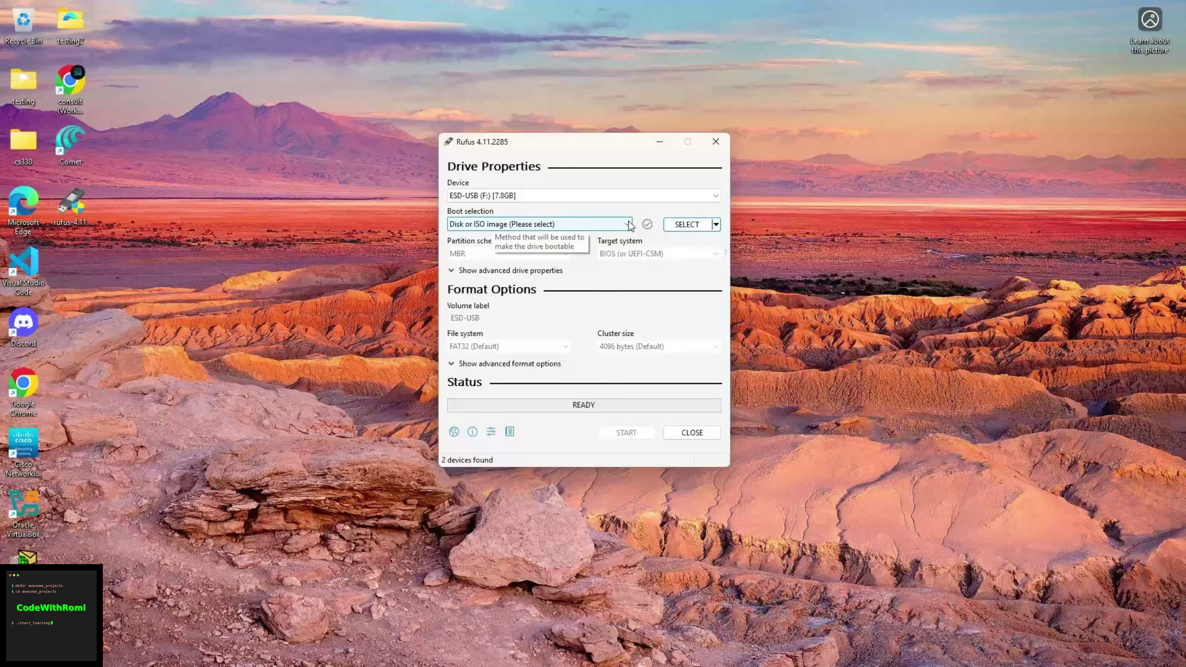
click(576, 197)
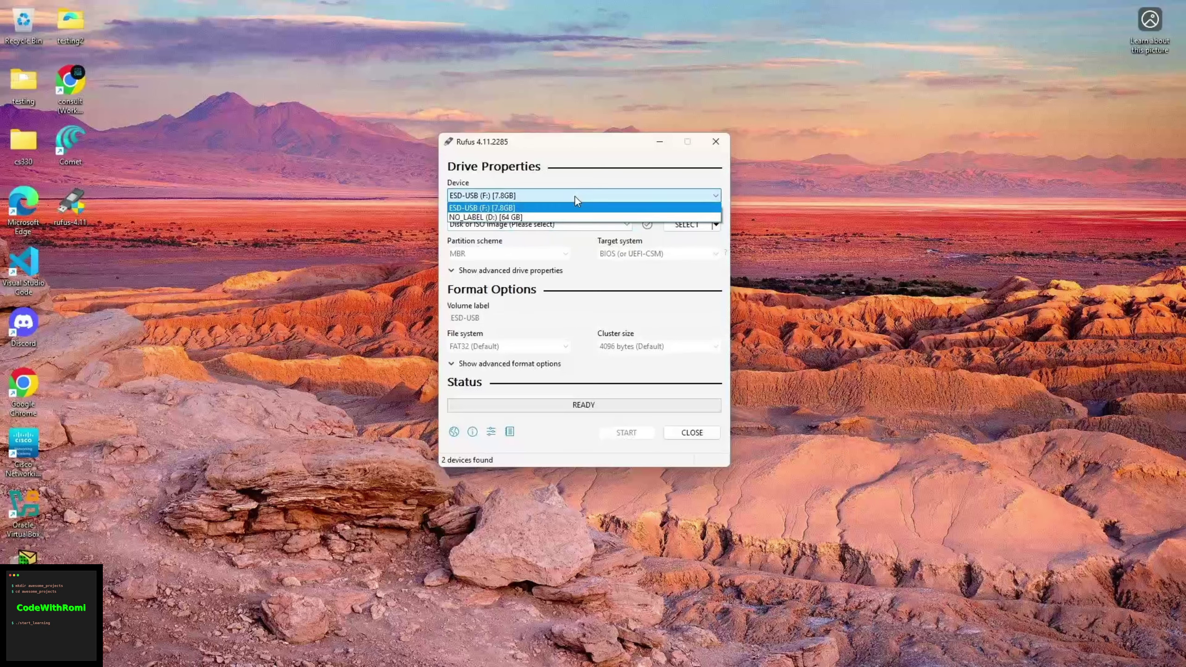
click(485, 210)
- Check the ESD-USB (F:) drive under This PC in File Explorer, and close File Explorer
click(566, 654)
scroll(320, 399, down, 5)
click(323, 382)
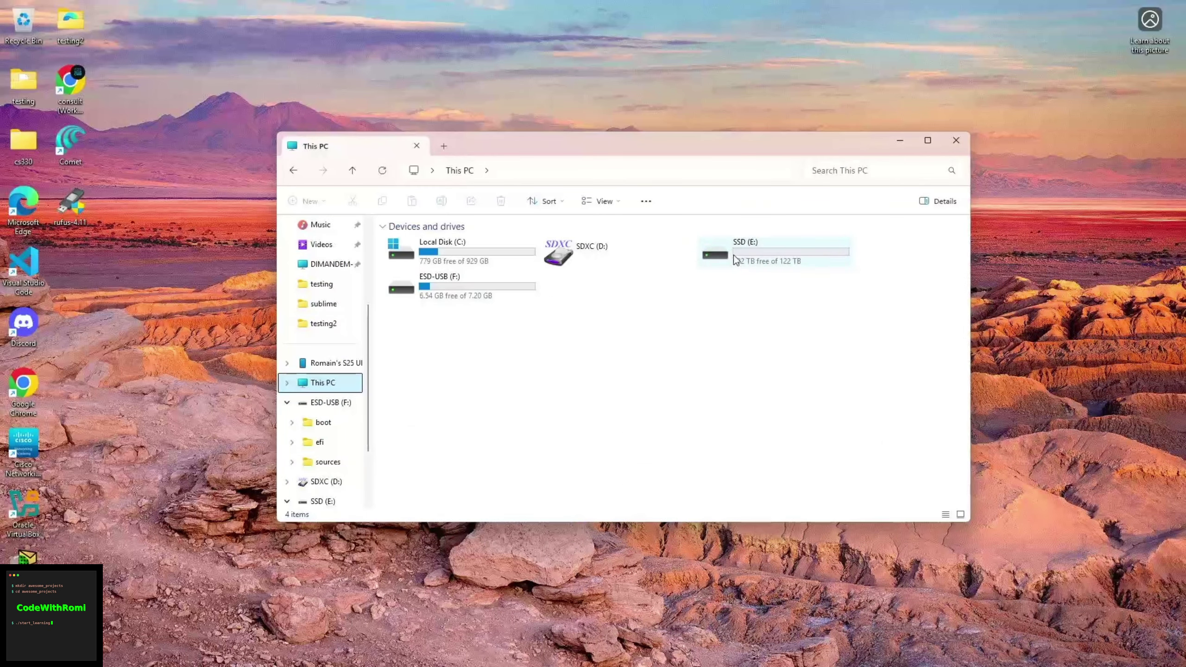
click(458, 294)
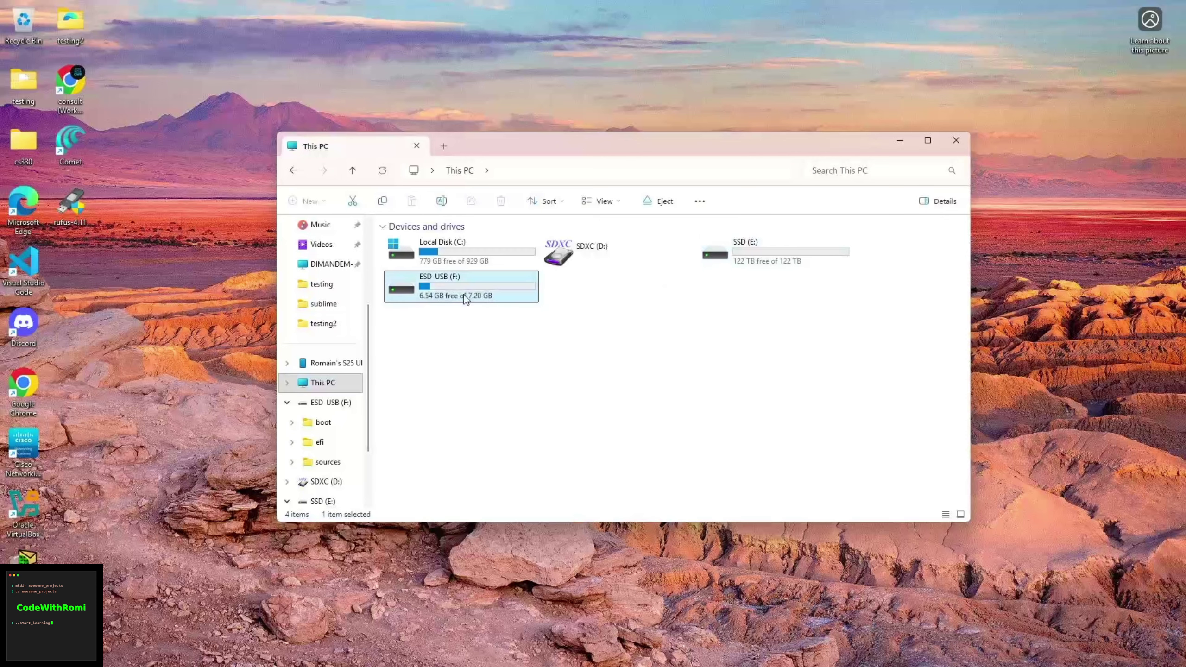
click(955, 141)
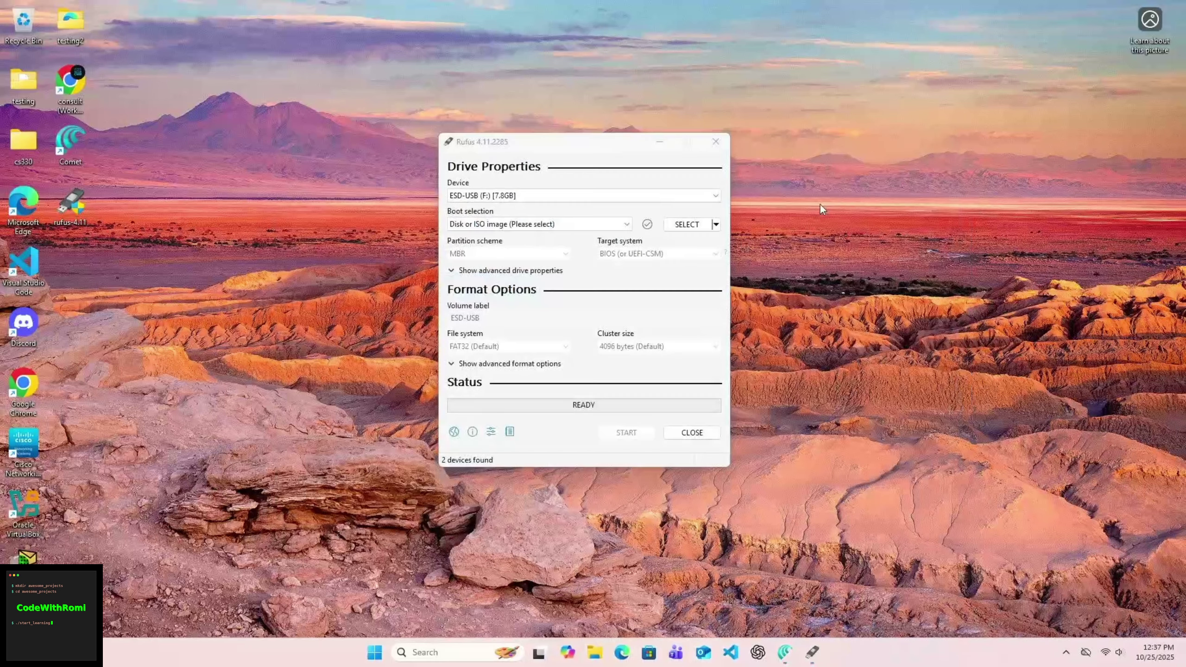
- Load ubuntu-24.04.3-desktop-amd64 from Downloads as the boot image in Rufus
click(577, 222)
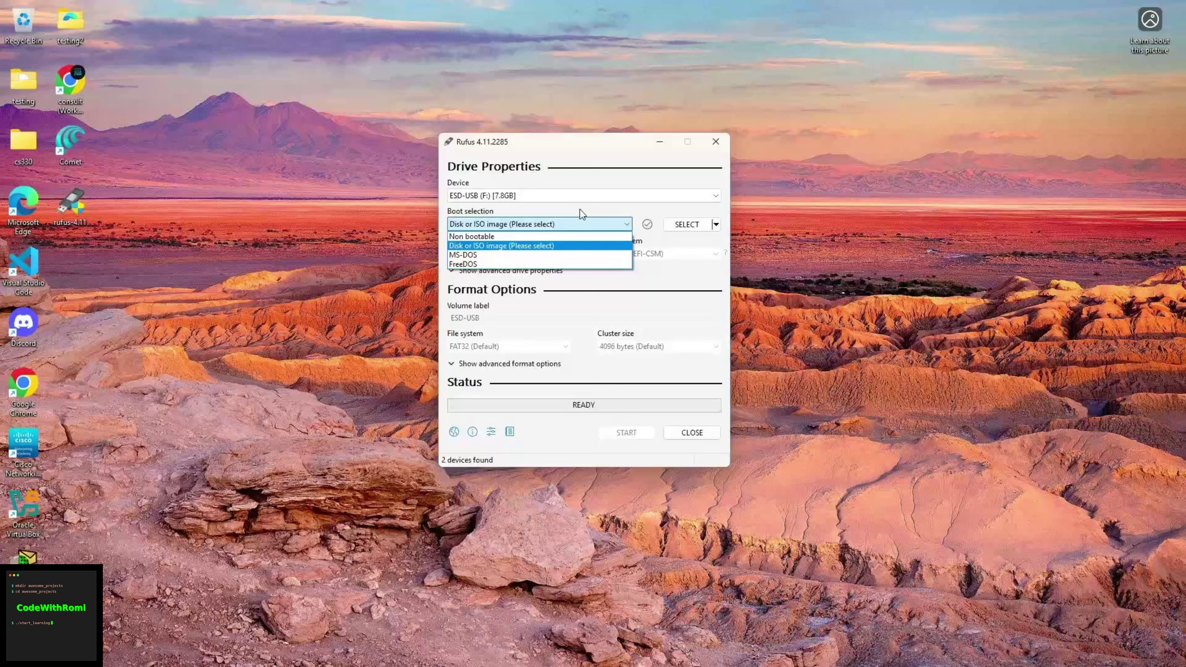
click(581, 209)
click(692, 225)
click(603, 271)
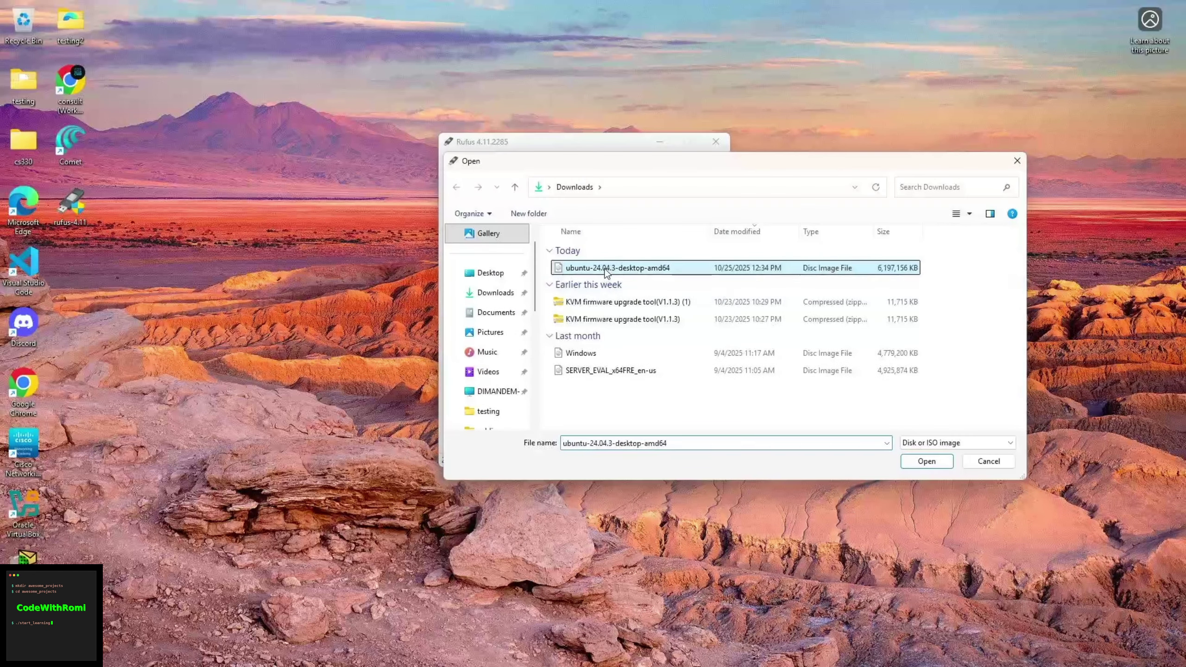
click(927, 461)
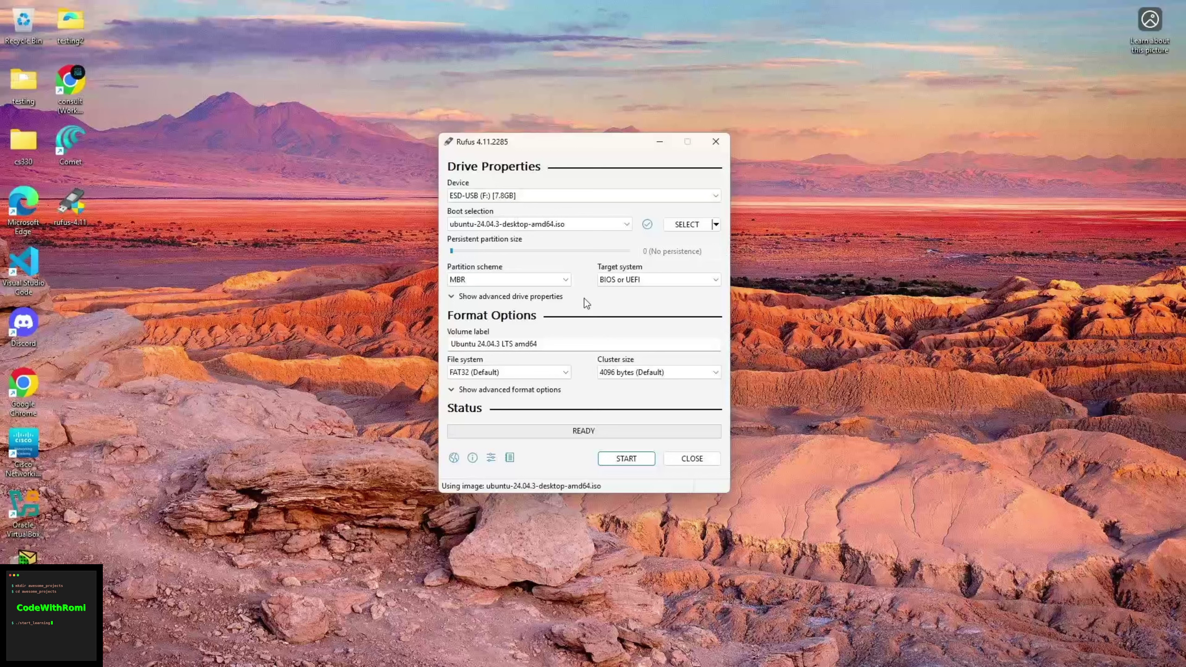
- Set the partition scheme to GPT and write the image to the USB drive in ISO Image mode
click(537, 281)
click(464, 303)
click(626, 457)
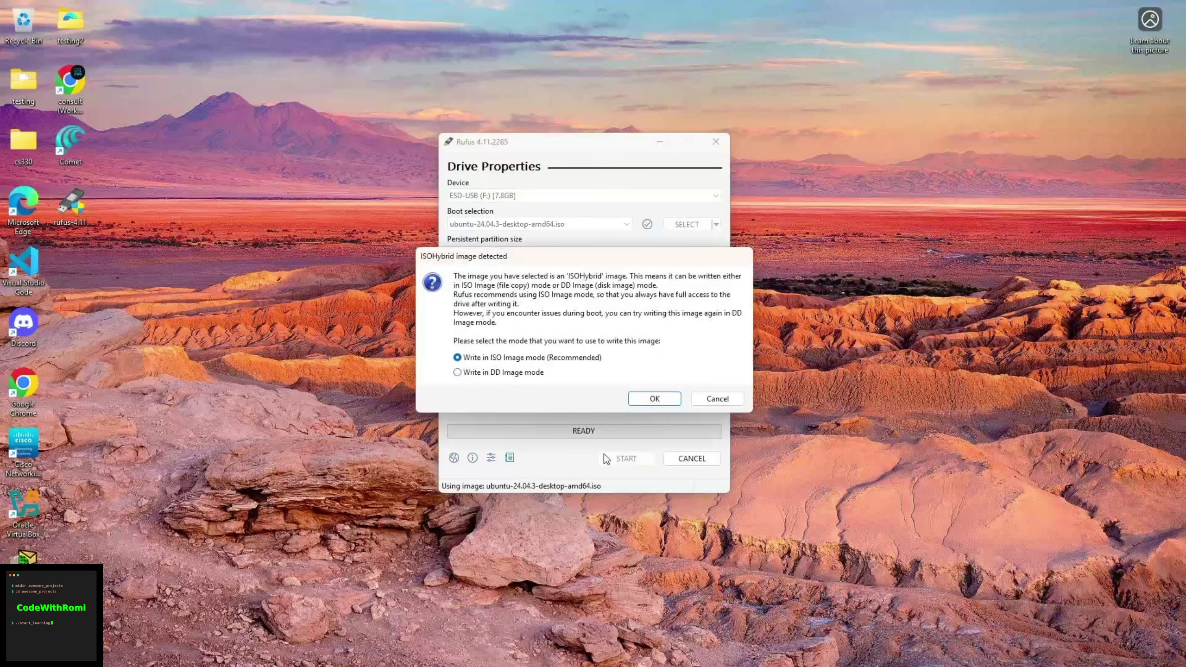
click(641, 396)
click(622, 333)
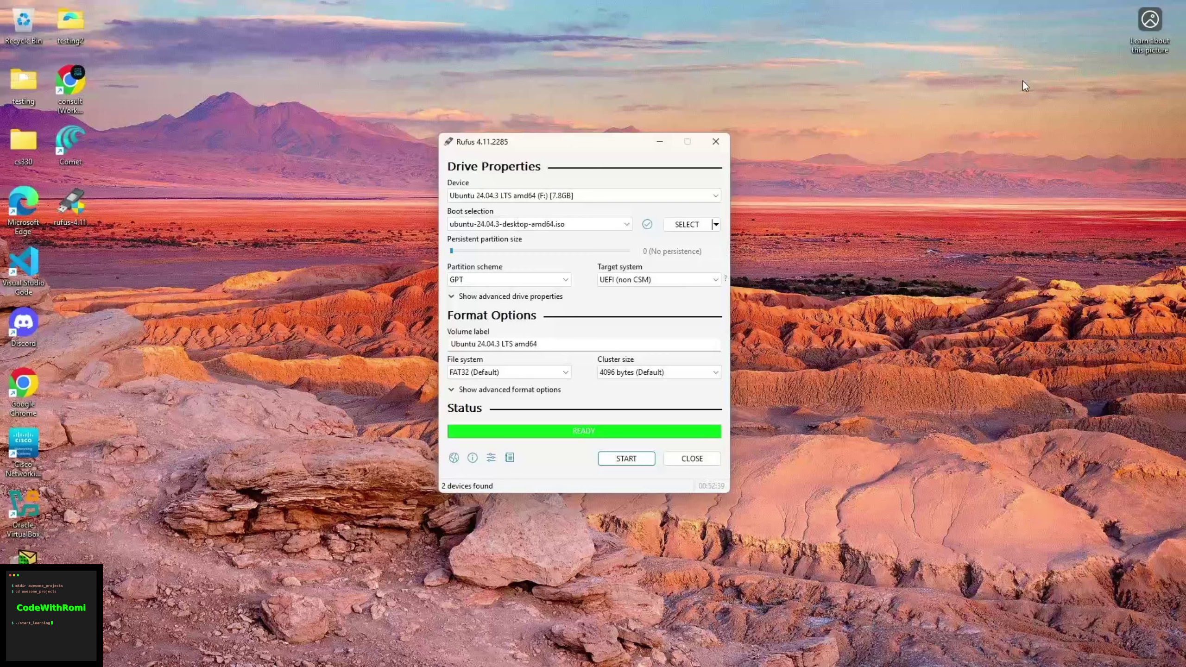
- Close Rufus and safely eject the DataTraveler 3.0 USB drive
click(691, 456)
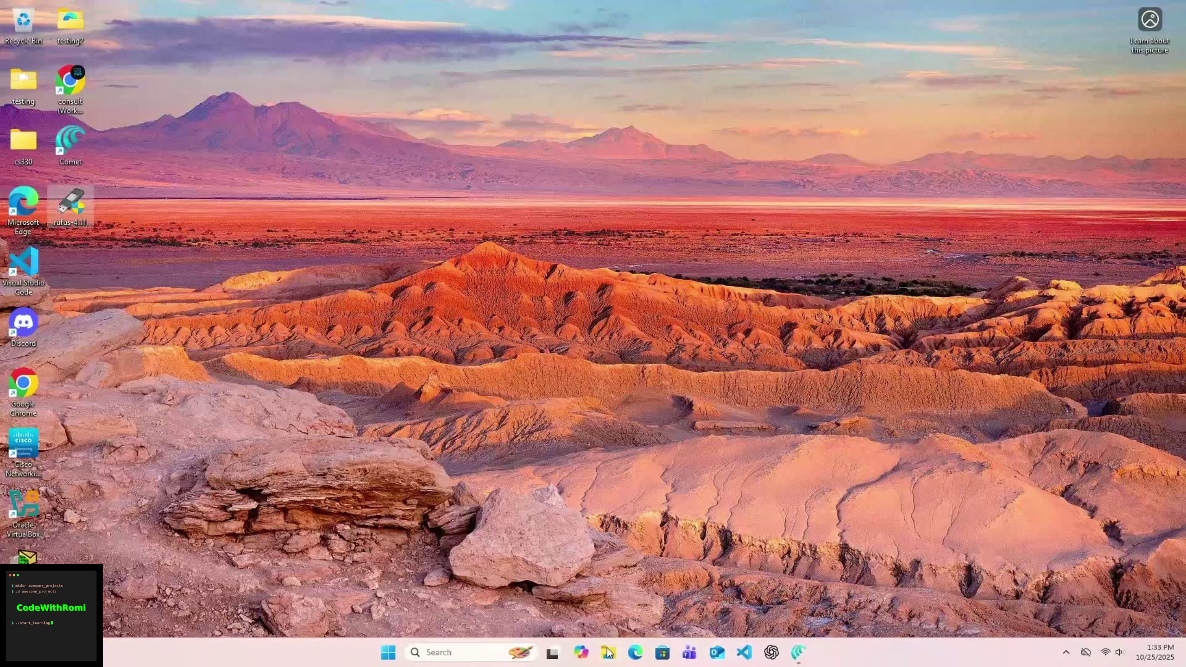
click(1066, 652)
click(1042, 615)
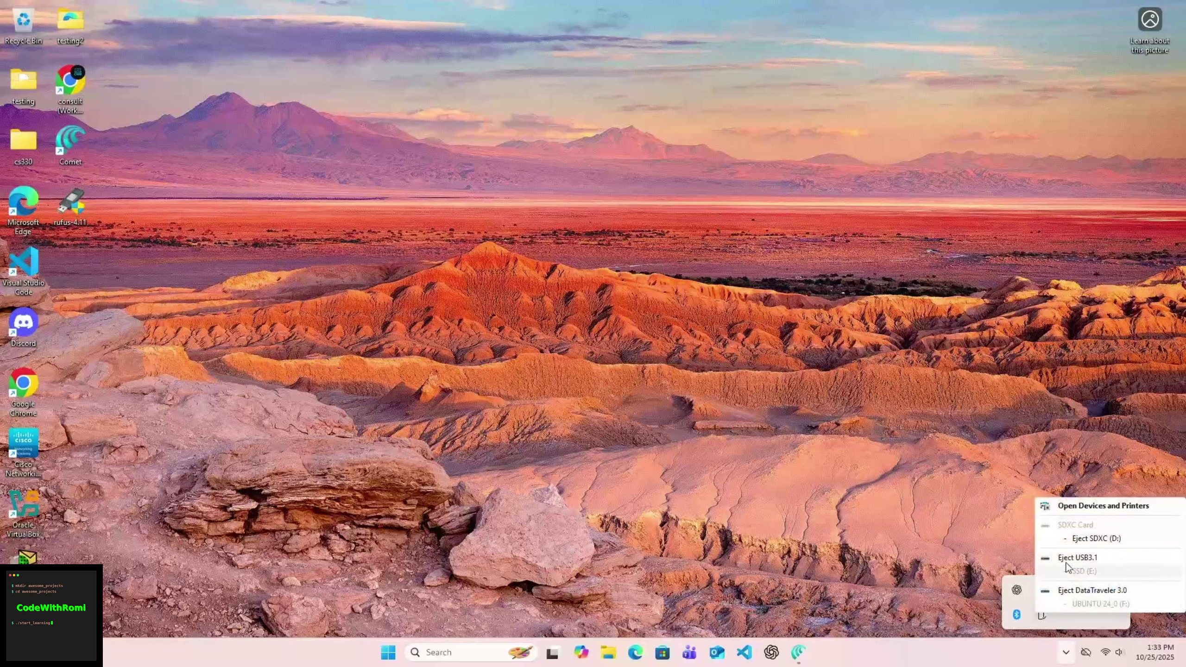
click(1085, 590)
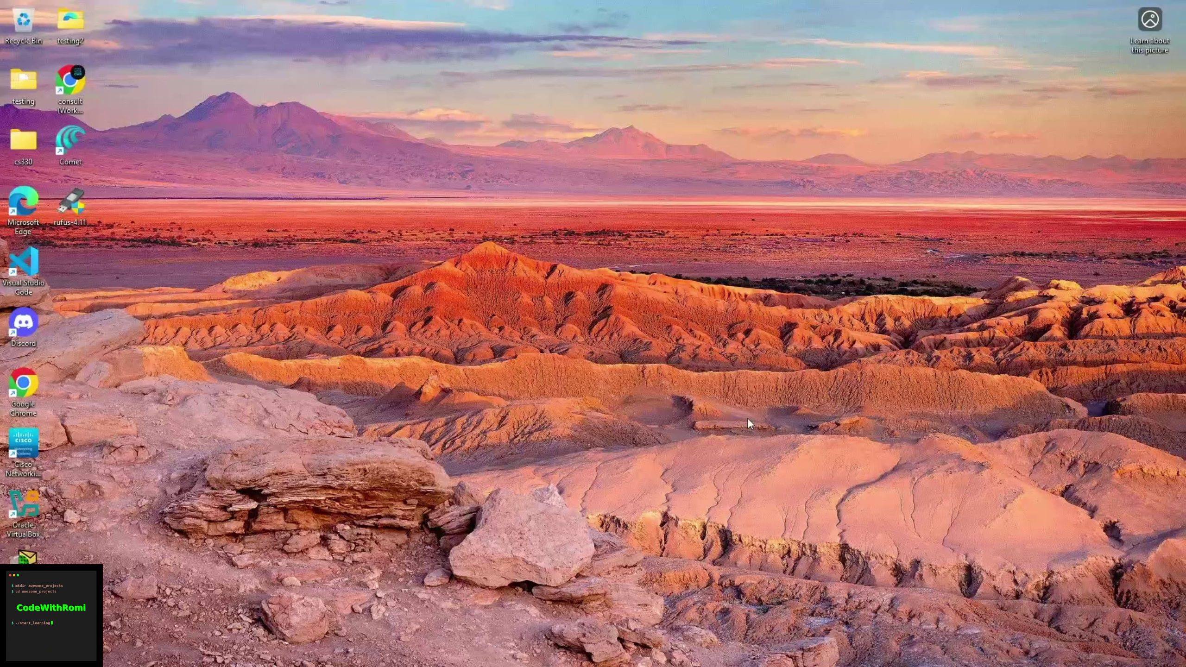
- Open the management console for This PC from File Explorer
click(605, 655)
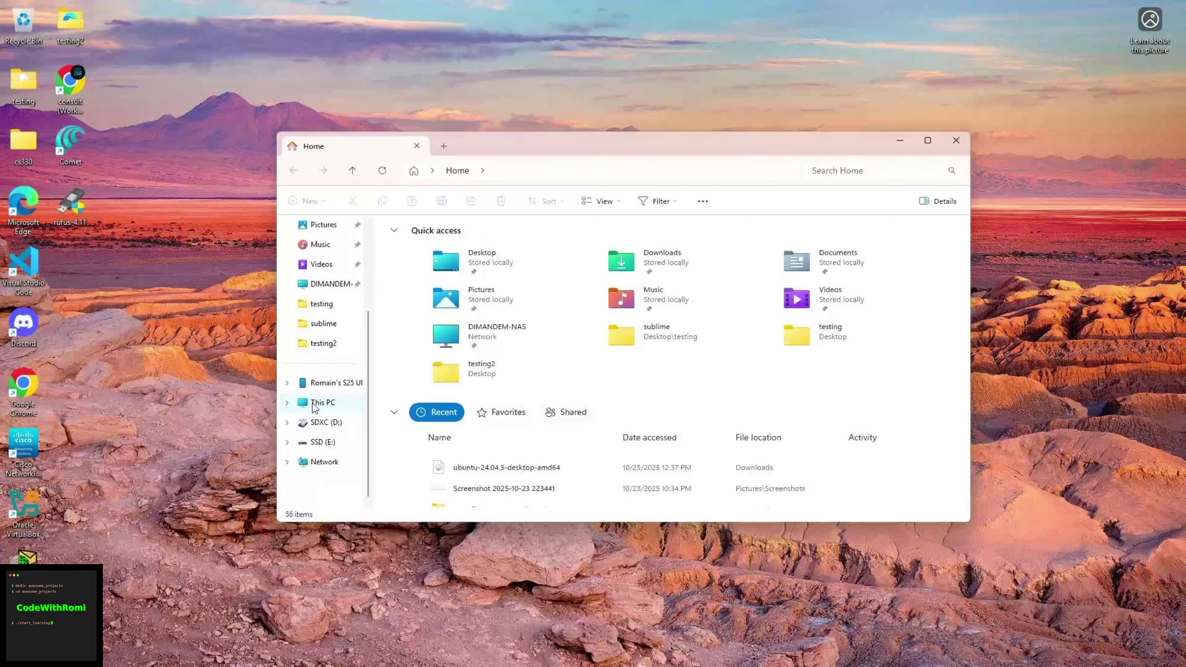
right_click(312, 403)
click(375, 391)
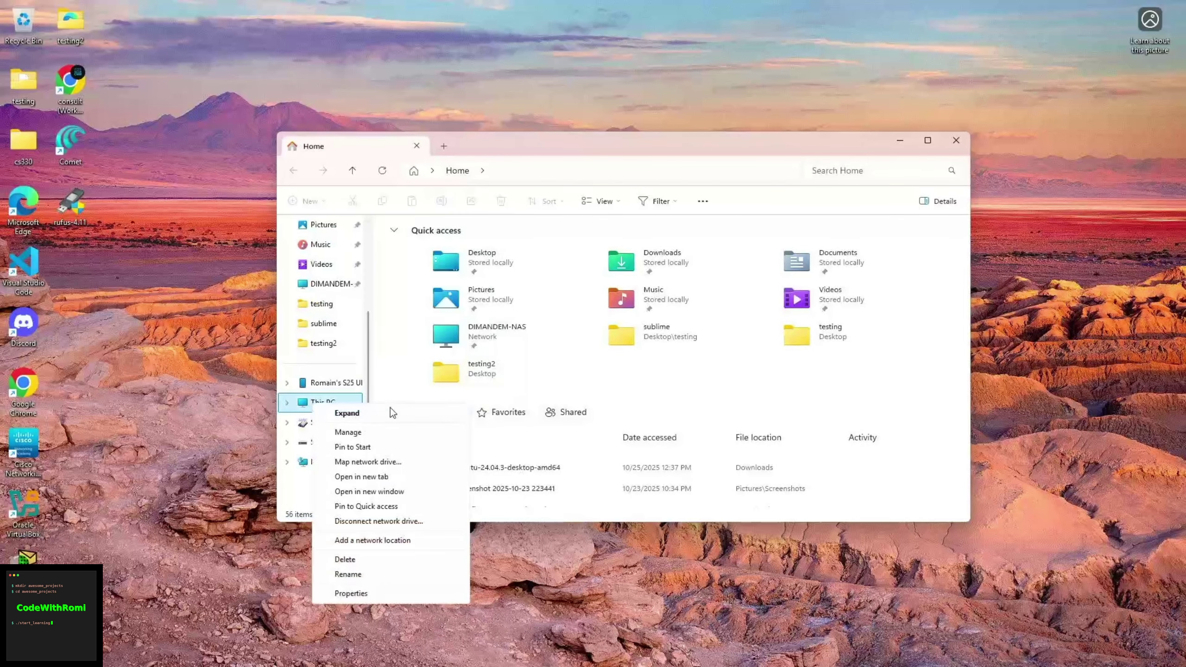
click(361, 436)
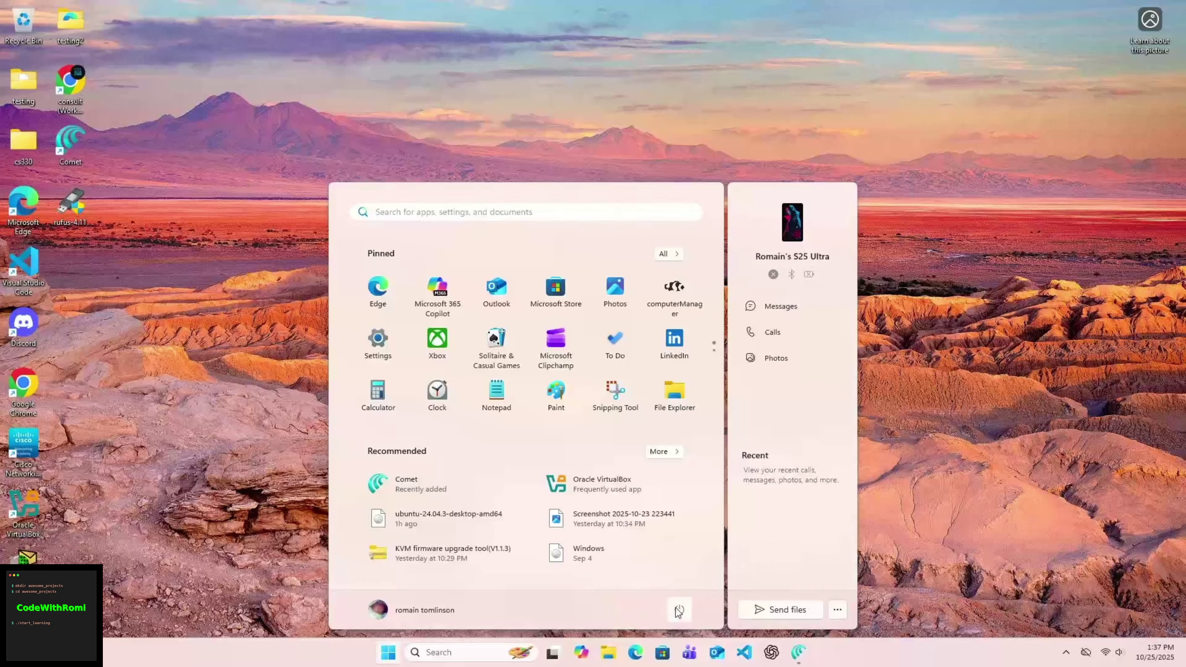
- Restart the computer to enter the BIOS setup
click(675, 608)
click(682, 586)
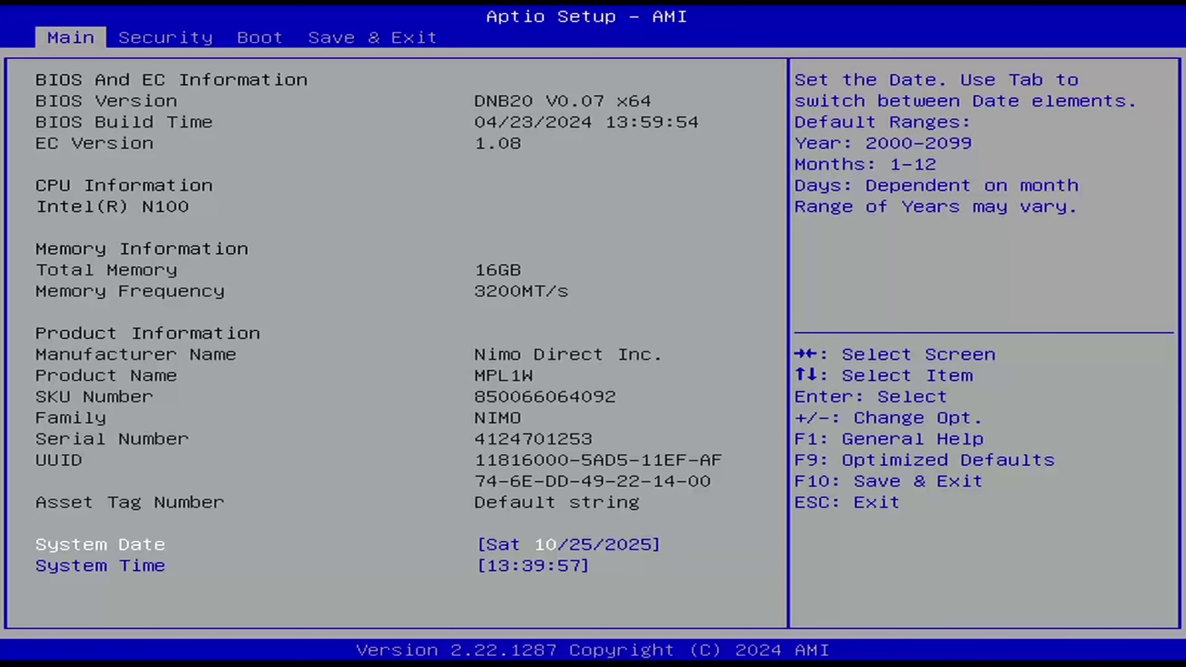
- Check the available boot modes in the BIOS boot configuration, leaving UEFI selected
key(Right)
key(Right)
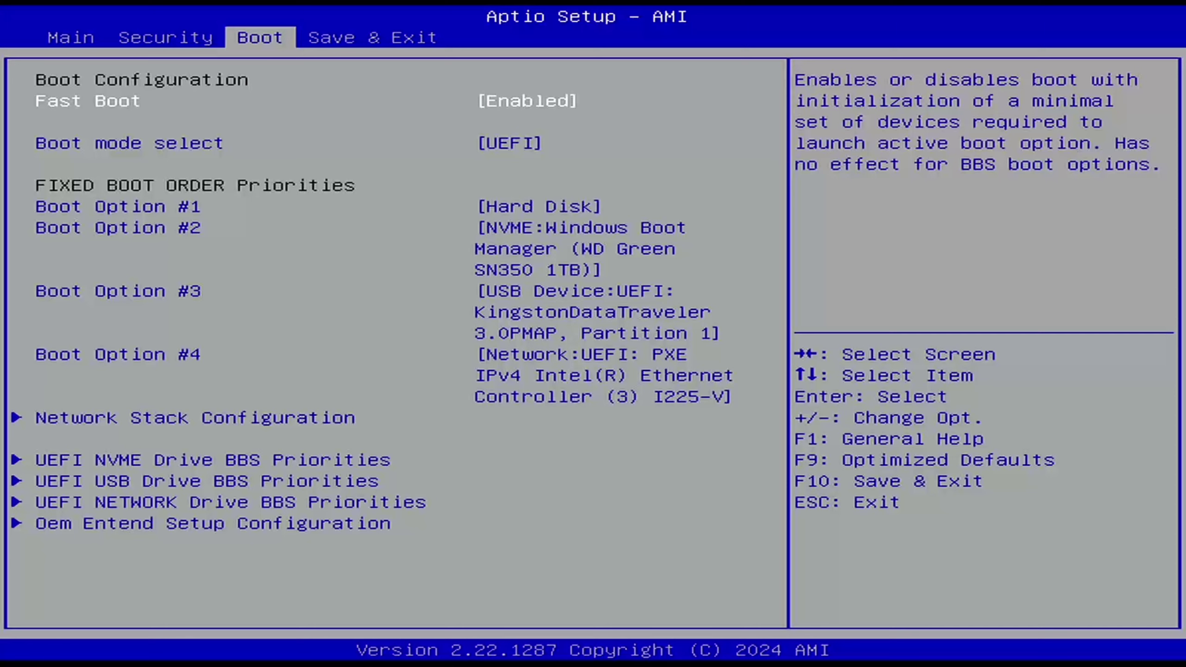
key(Down)
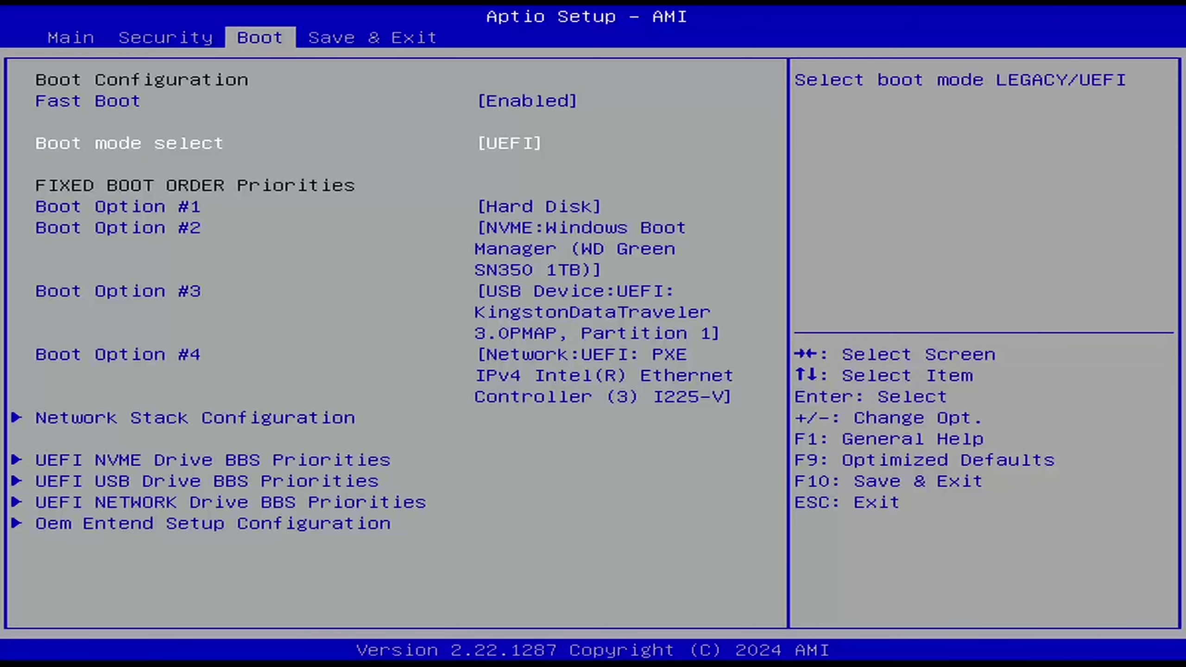
key(Right)
key(Left)
key(Down)
key(Up)
key(Return)
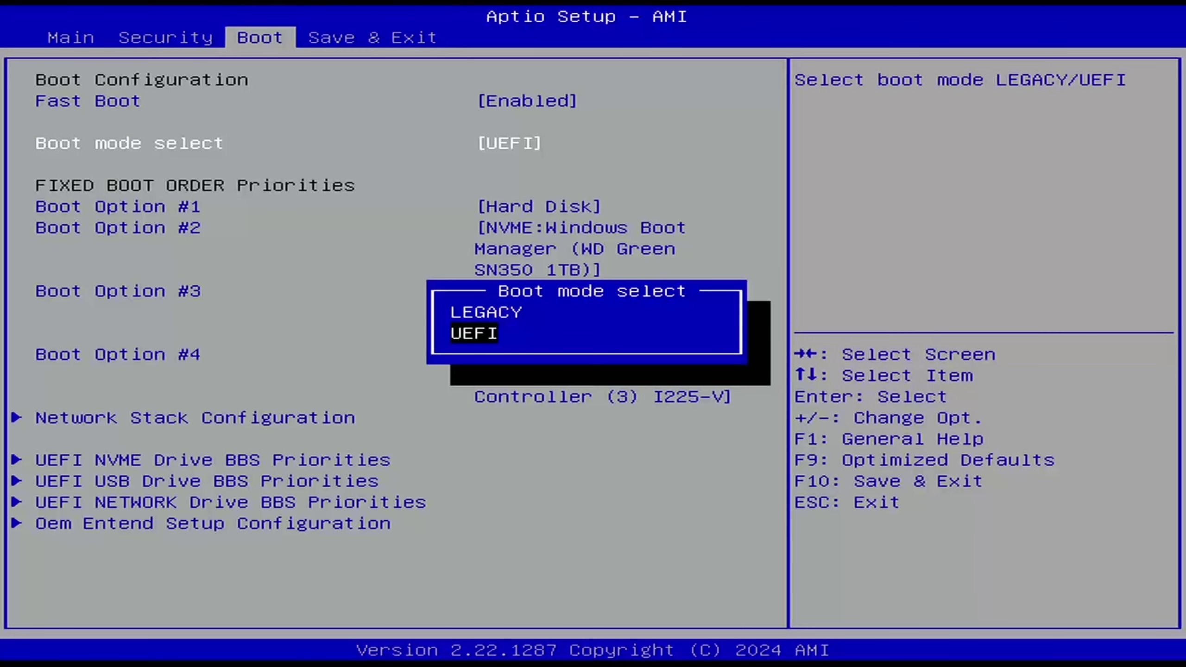
key(Escape)
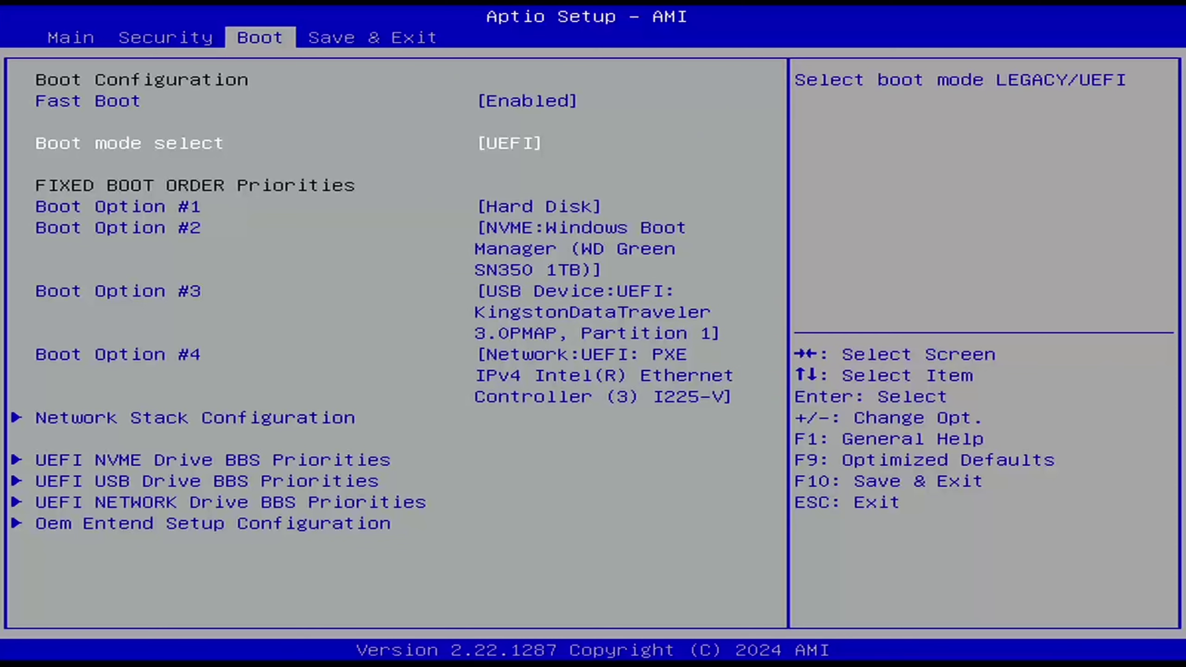
- Review the fixed boot order priorities from Boot Option #1 through Boot Option #4
key(Down)
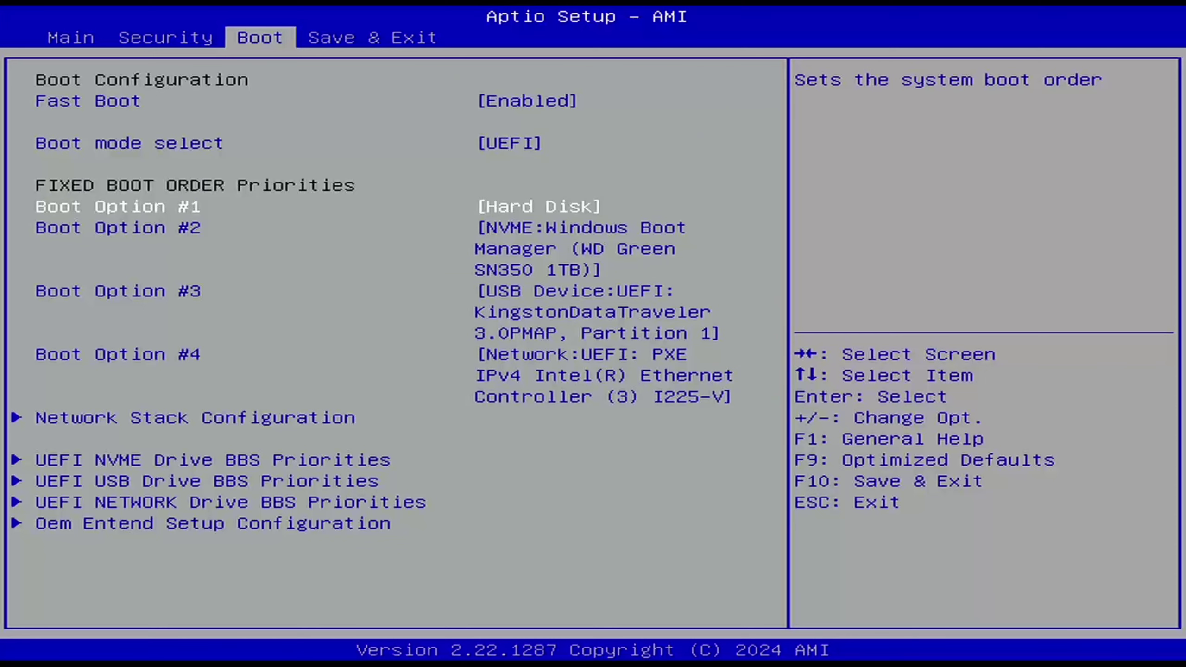
key(Up)
key(Up)
key(Up)
key(Down)
key(Down)
key(Down)
key(Down)
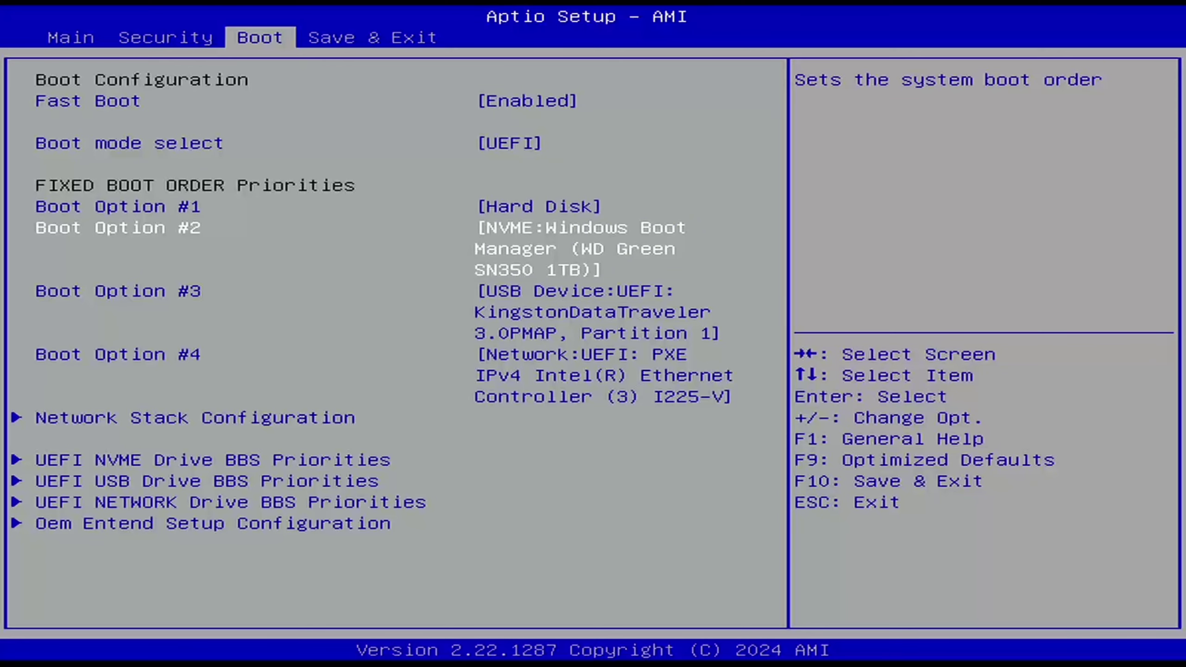
key(Down)
key(Down)
key(Down)
key(Up)
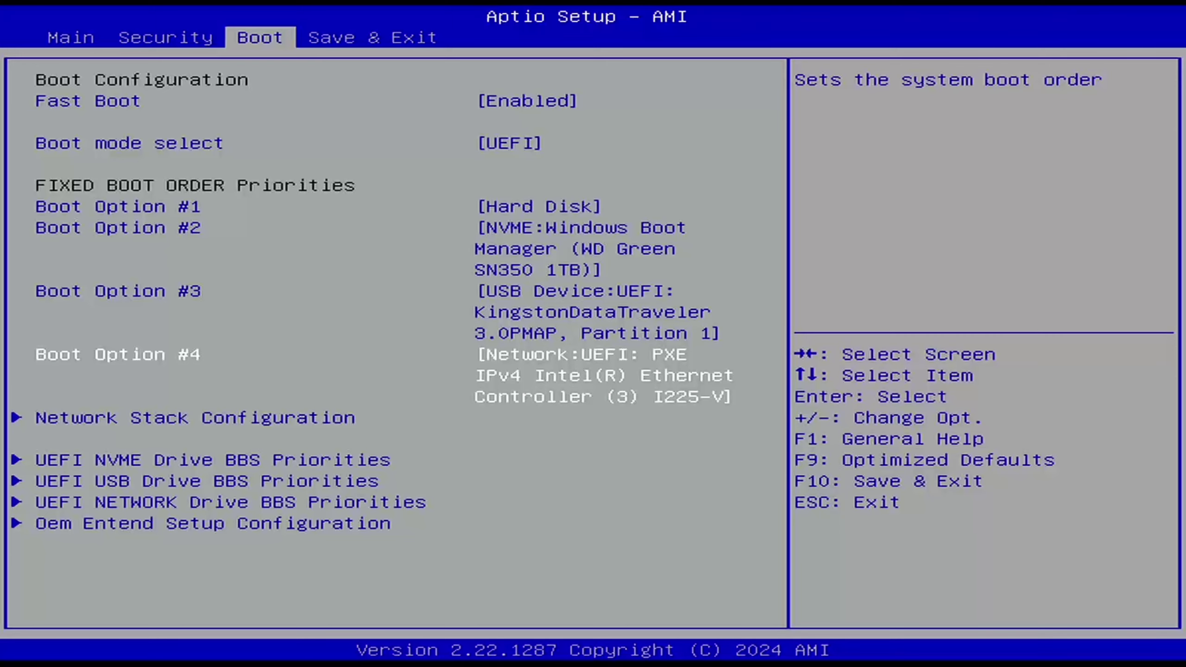
- Save the BIOS configuration and reset the computer
key(F10)
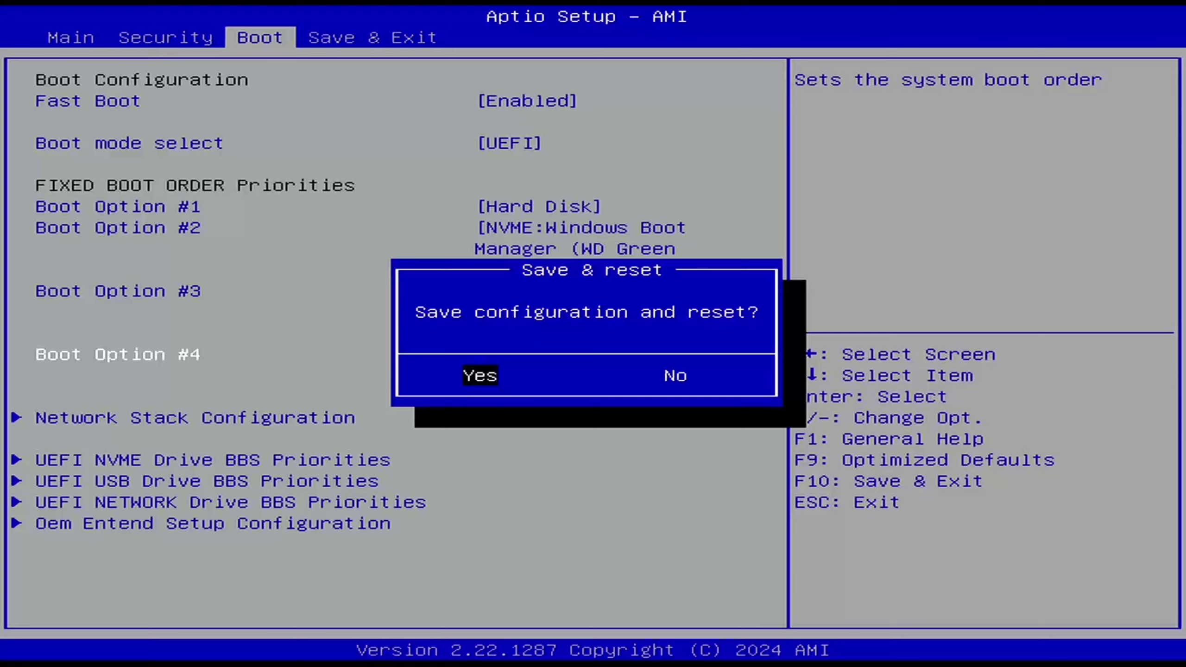
key(Return)
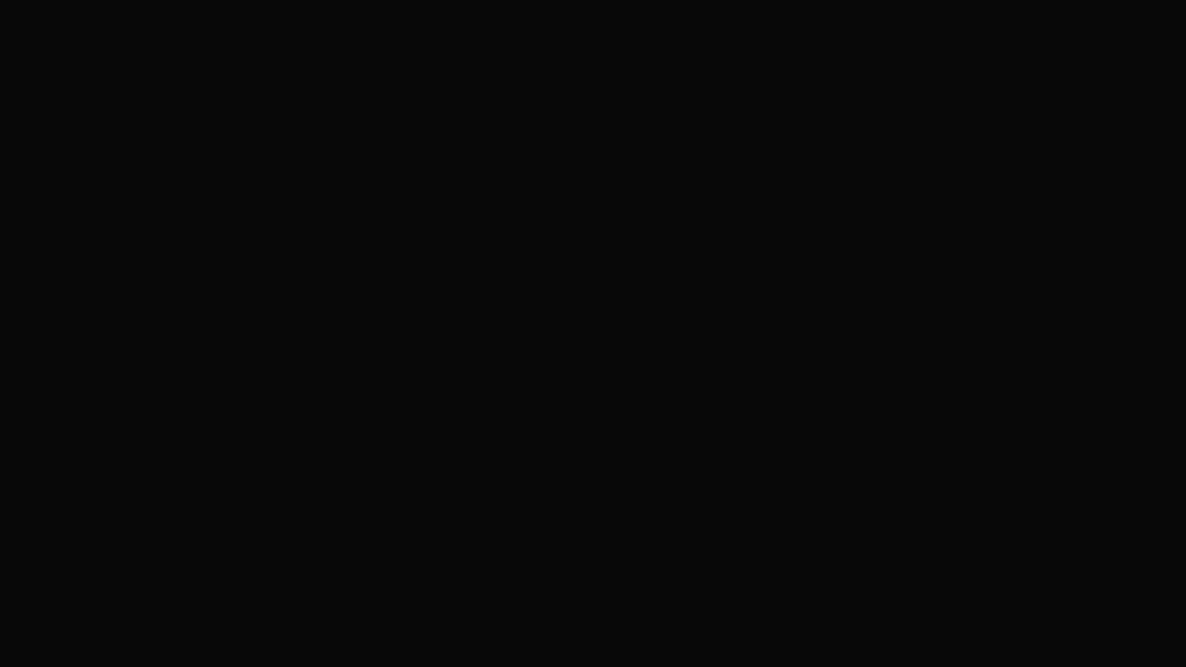